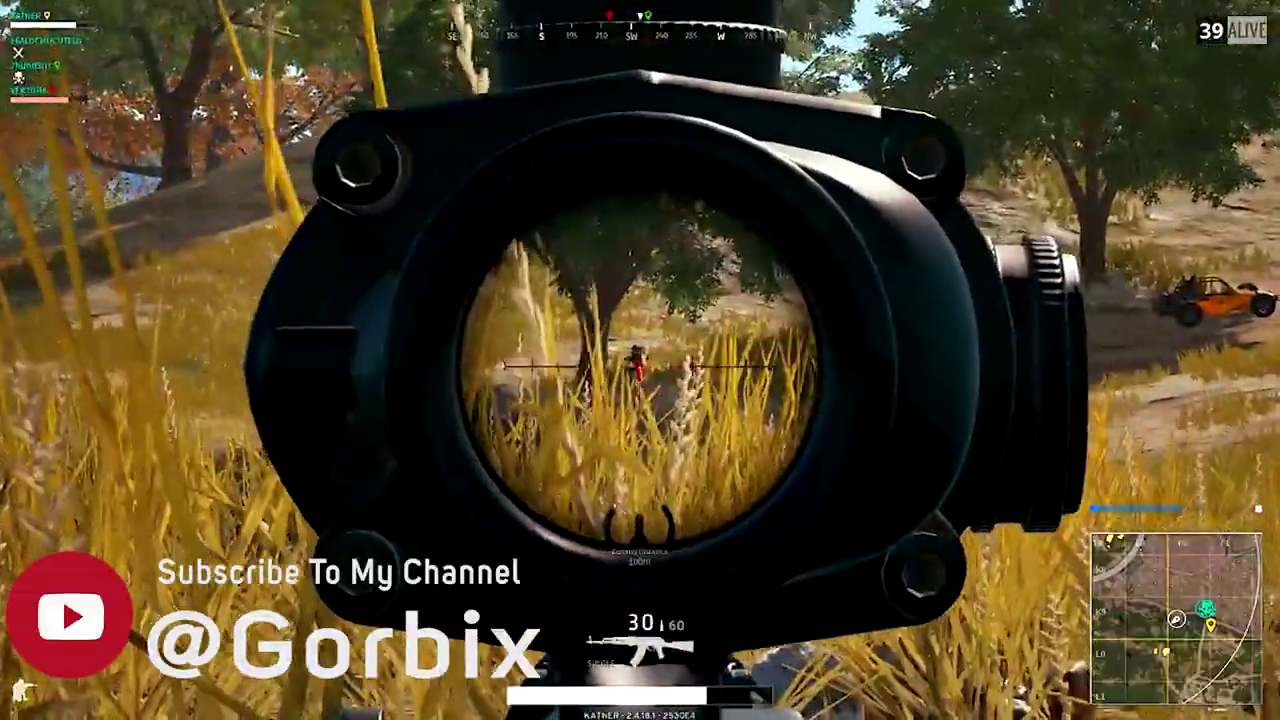
Fire scoped AKM shots at enemies in the field, then move right past the tree.
{"action": "left_click", "coordinate": [640, 365]}
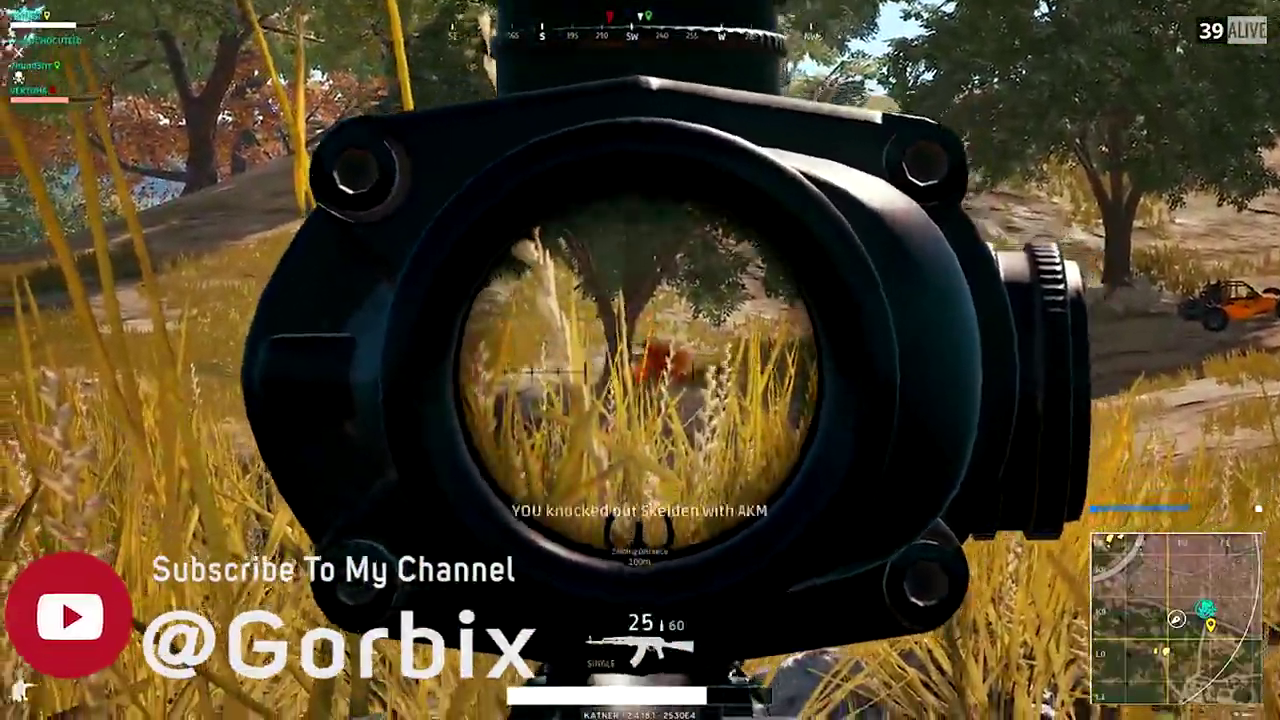
{"action": "right_click", "coordinate": [640, 360]}
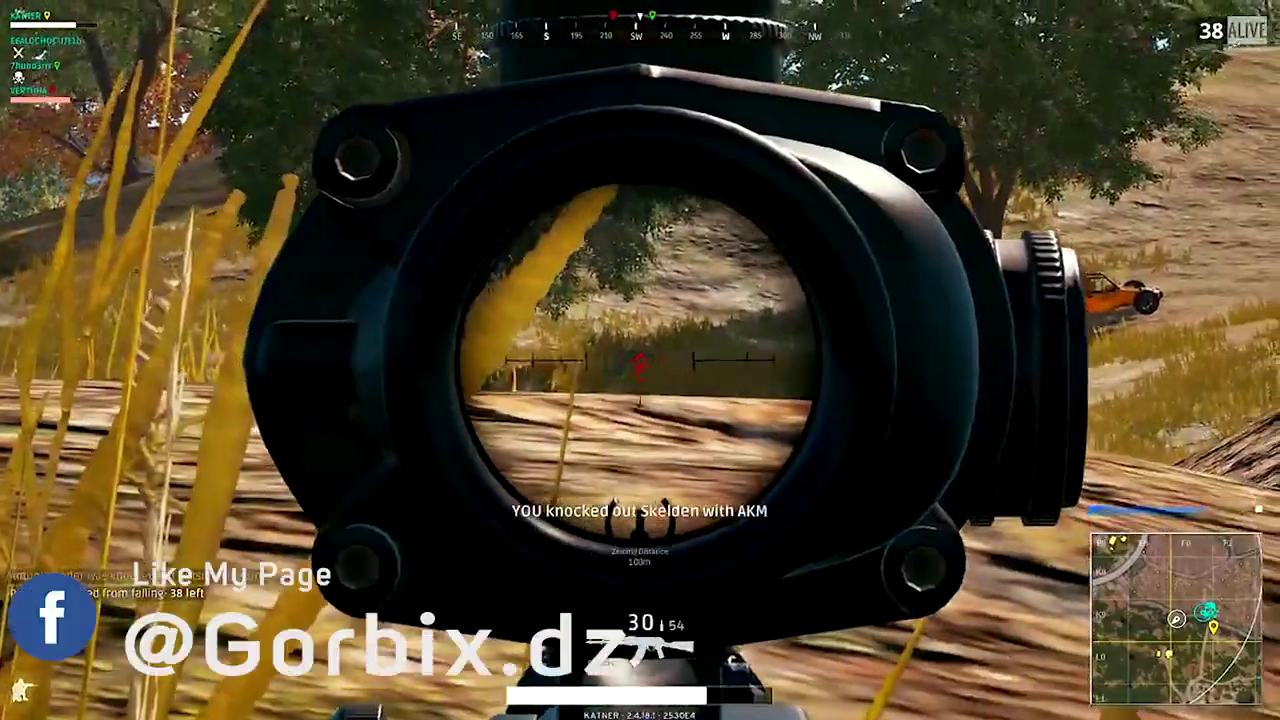
{"action": "left_click", "coordinate": [640, 365]}
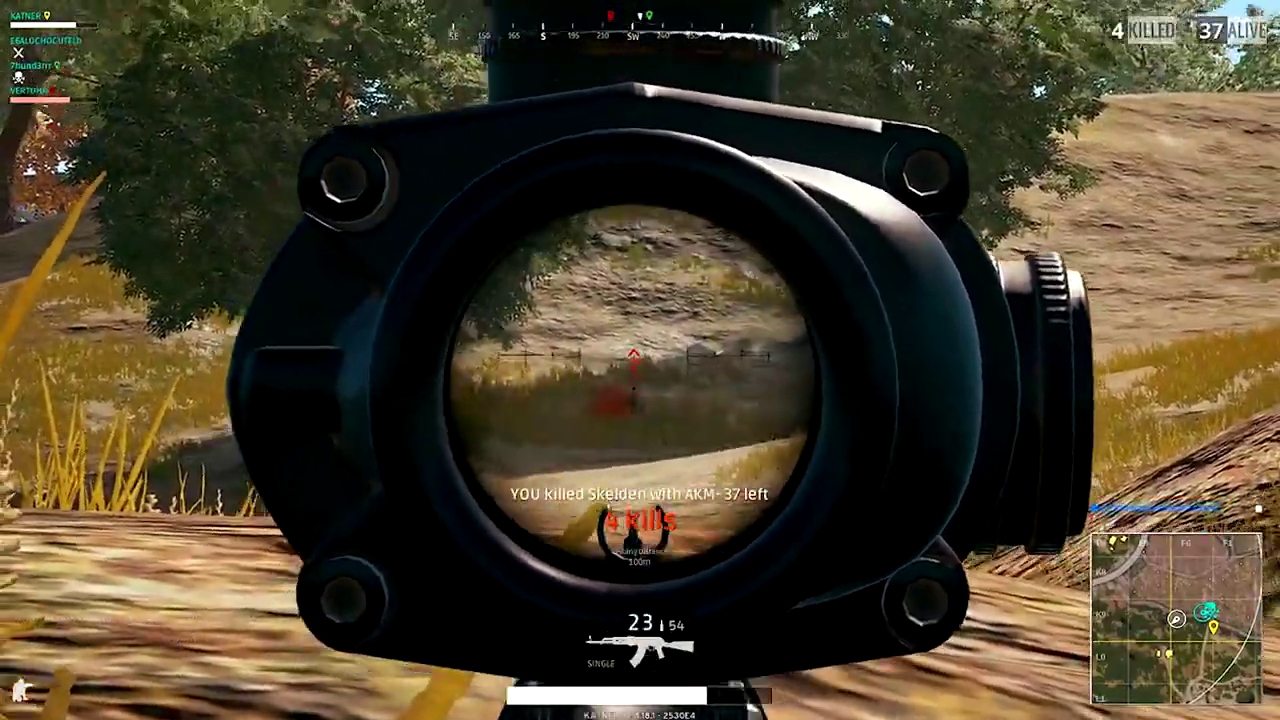
{"action": "right_click", "coordinate": [640, 360]}
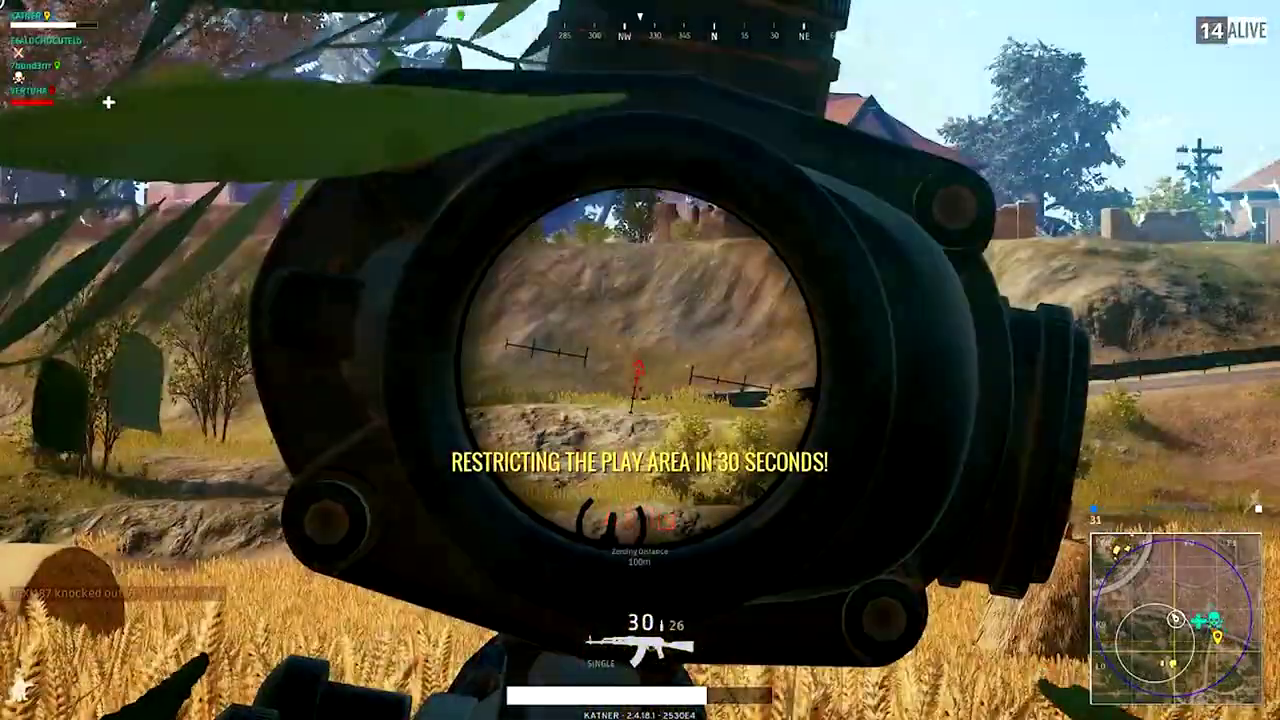
{"action": "key", "text": "d"}
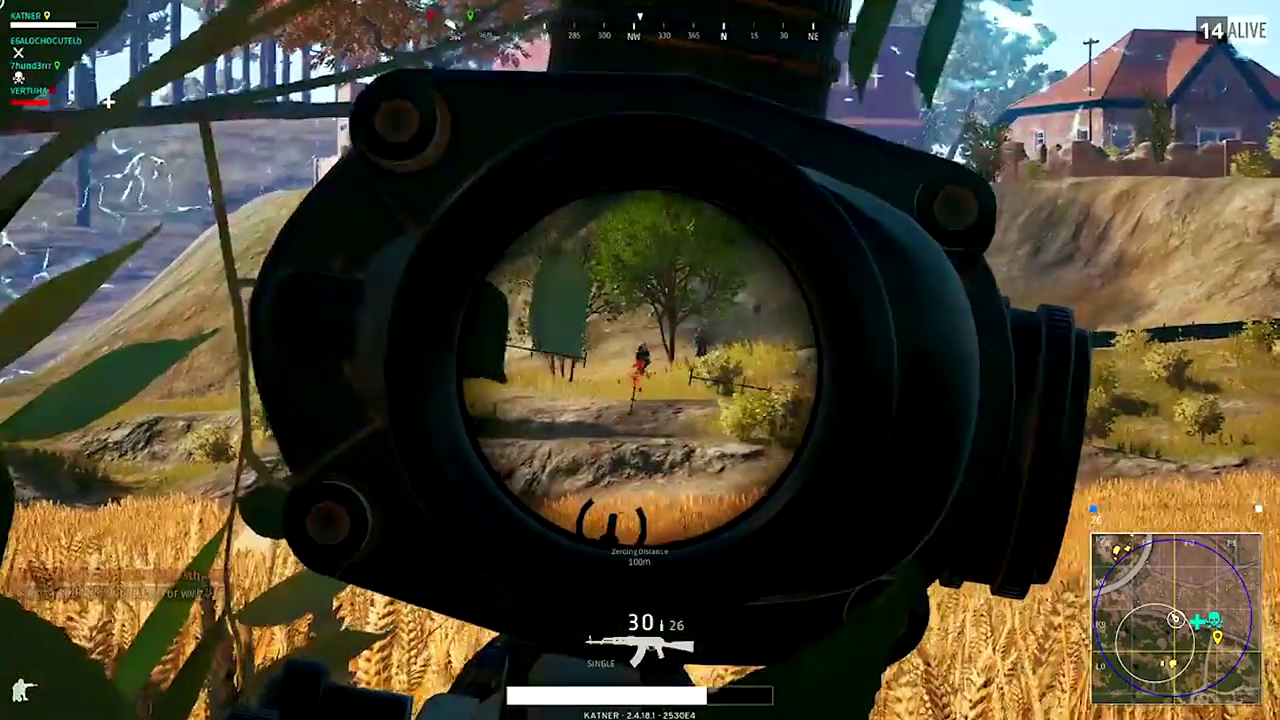
Fire repeated single AKM shots at the distant enemy near the fence.
{"action": "left_click", "coordinate": [640, 360]}
{"action": "left_click", "coordinate": [640, 360]}
{"action": "left_click", "coordinate": [640, 360]}
{"action": "left_click", "coordinate": [640, 360]}
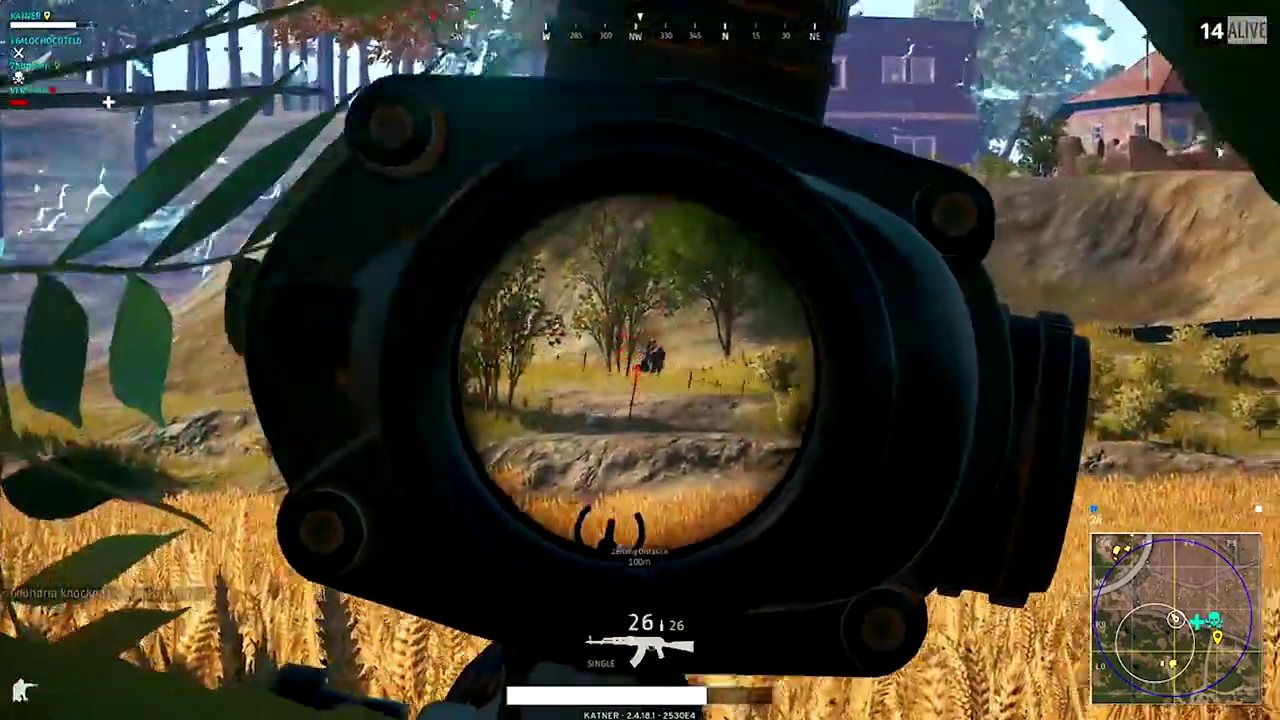
{"action": "left_click", "coordinate": [640, 360]}
{"action": "left_click", "coordinate": [640, 360]}
{"action": "left_click", "coordinate": [640, 360]}
{"action": "left_click", "coordinate": [640, 360]}
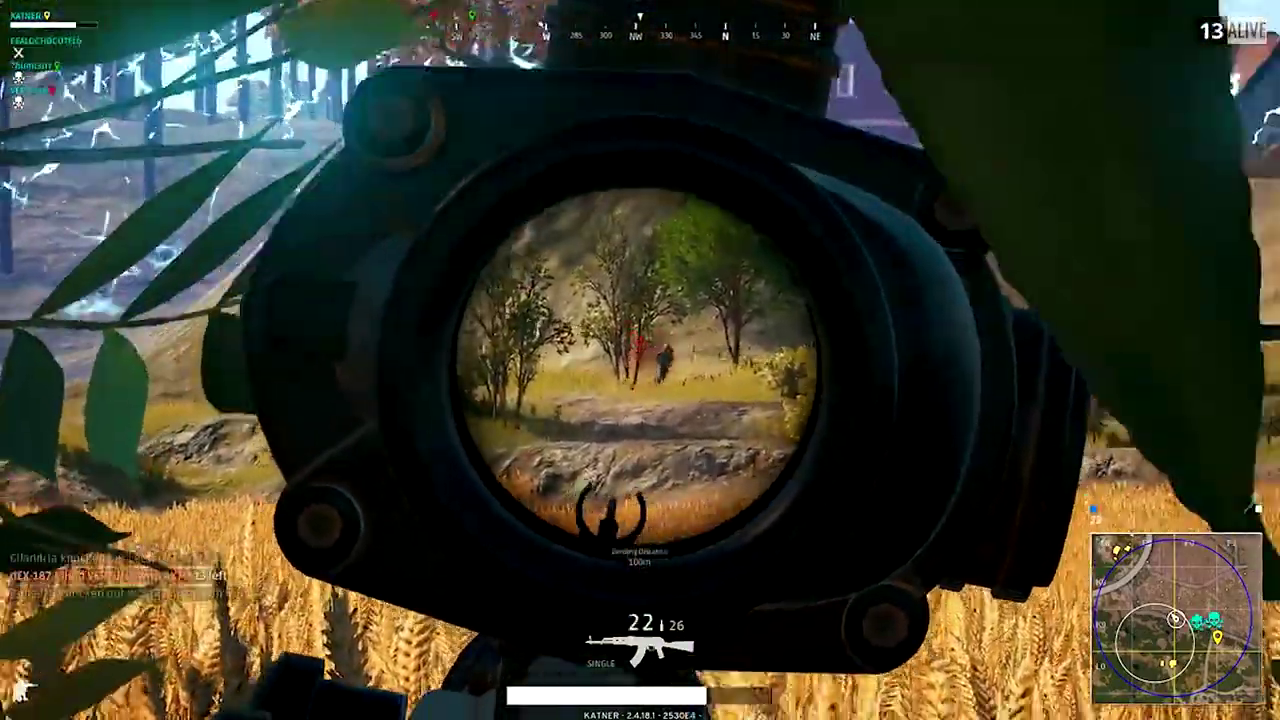
{"action": "left_click", "coordinate": [640, 360]}
{"action": "left_click", "coordinate": [640, 360]}
Shoot the enemy beside the bushes for a headshot knockout, leaving 11 alive.
{"action": "left_click", "coordinate": [640, 360]}
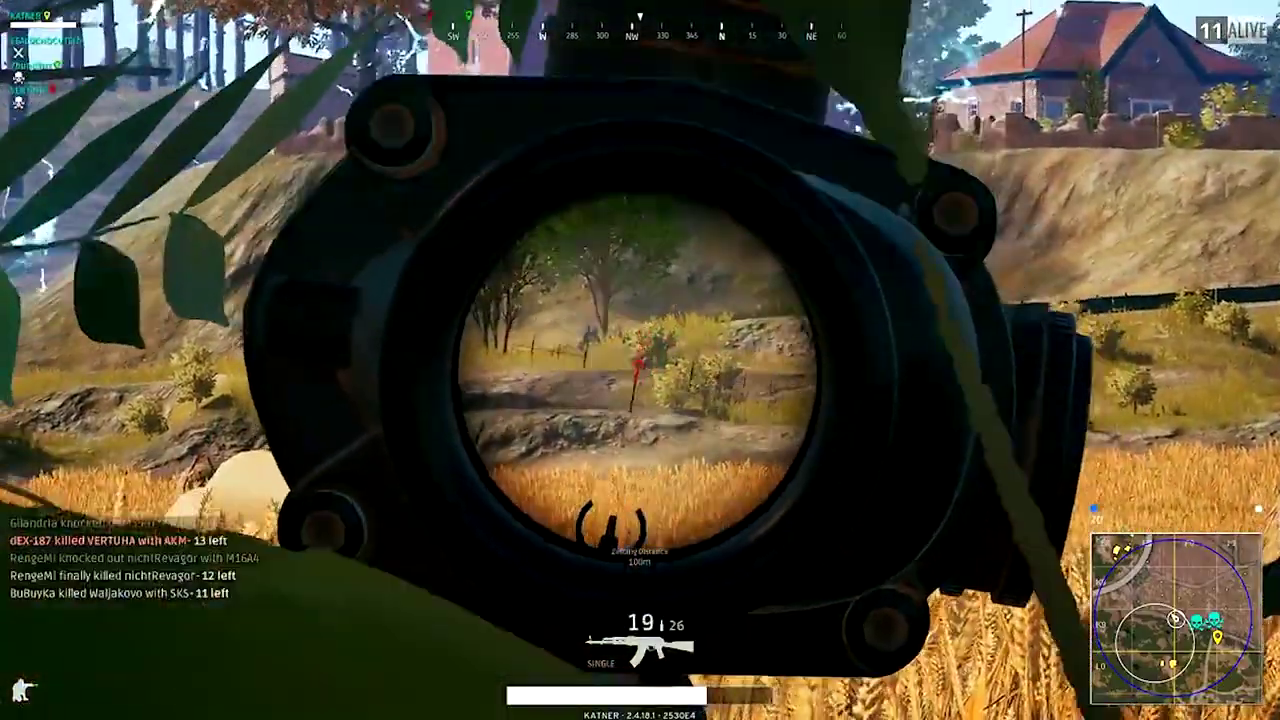
{"action": "left_click", "coordinate": [640, 360]}
{"action": "left_click", "coordinate": [640, 360]}
{"action": "left_click", "coordinate": [640, 360]}
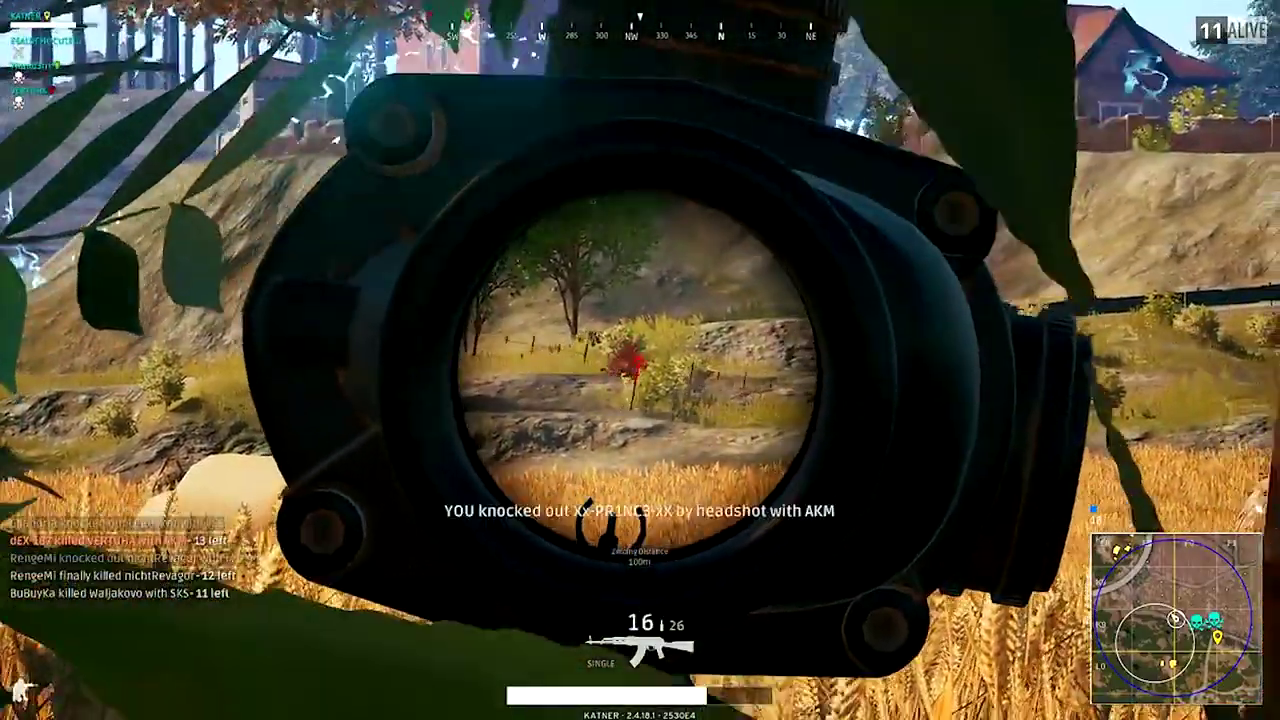
{"action": "left_click", "coordinate": [640, 360]}
{"action": "left_click", "coordinate": [640, 360]}
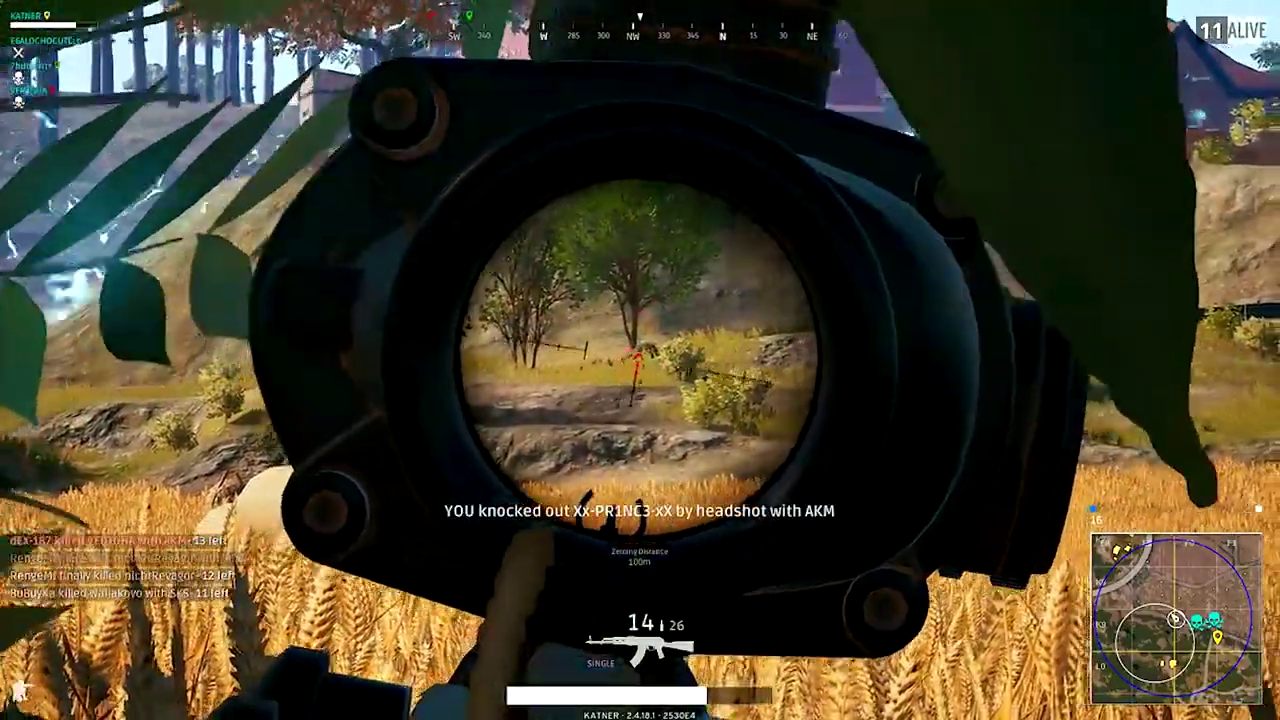
{"action": "left_click", "coordinate": [640, 360]}
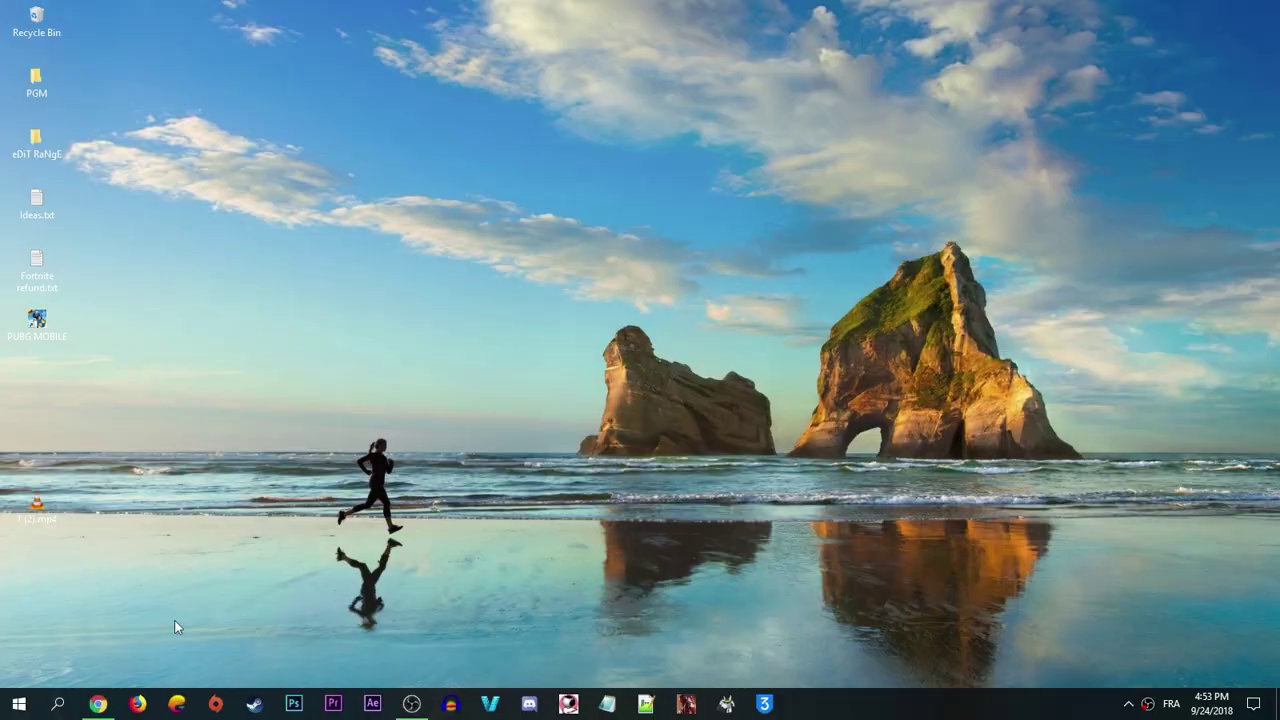
Open Control Panel through Windows search and go to Programs > Uninstall a program.
{"action": "key", "text": "super"}
{"action": "type", "text": "control"}
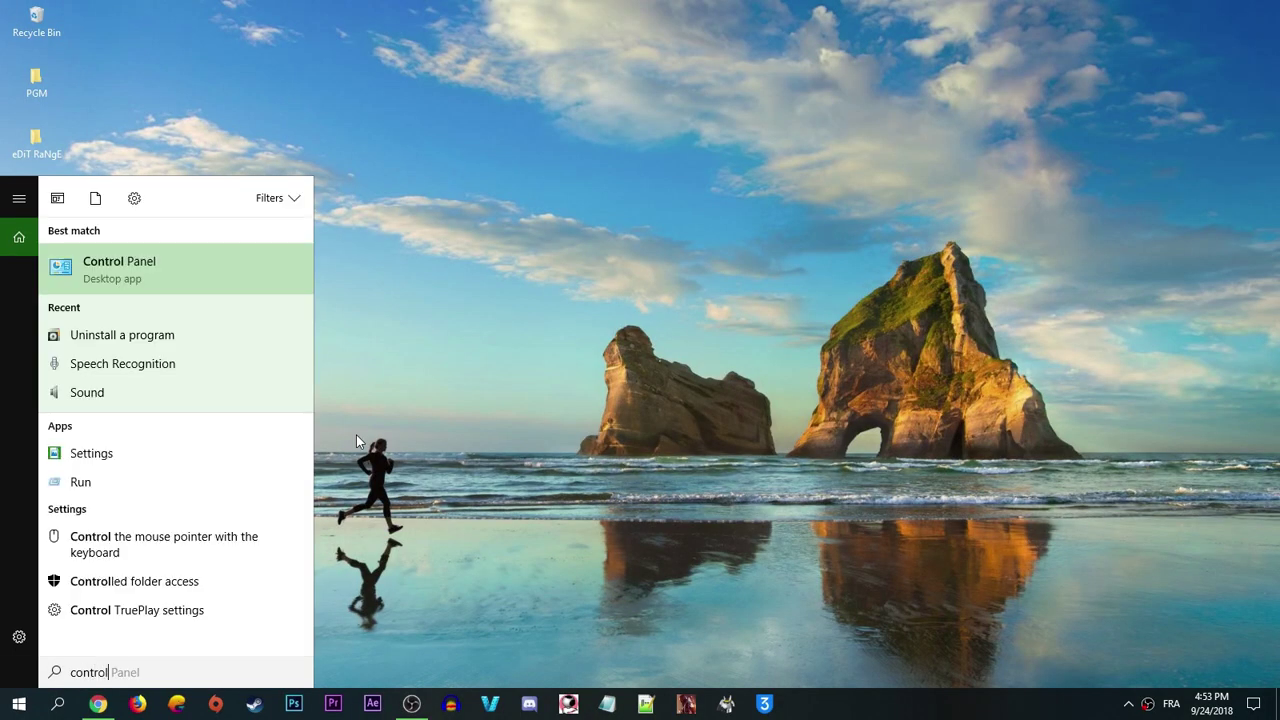
{"action": "left_click", "coordinate": [212, 271]}
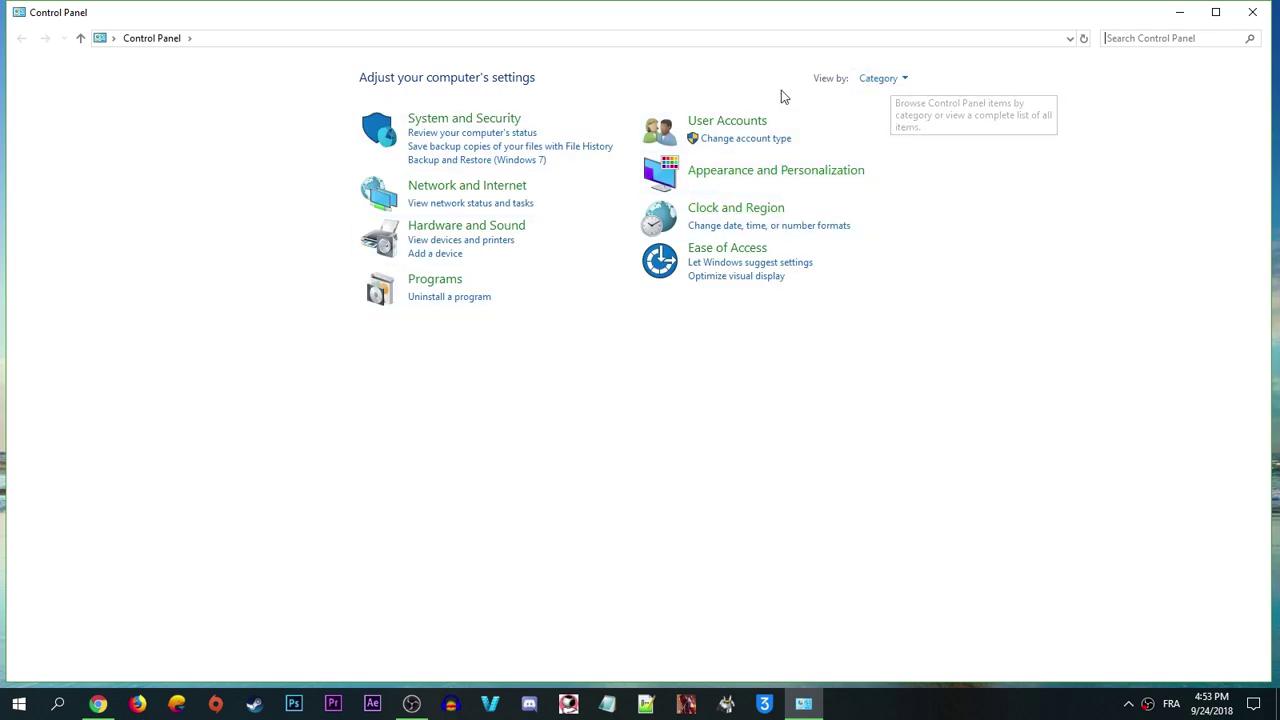
{"action": "left_click", "coordinate": [882, 80]}
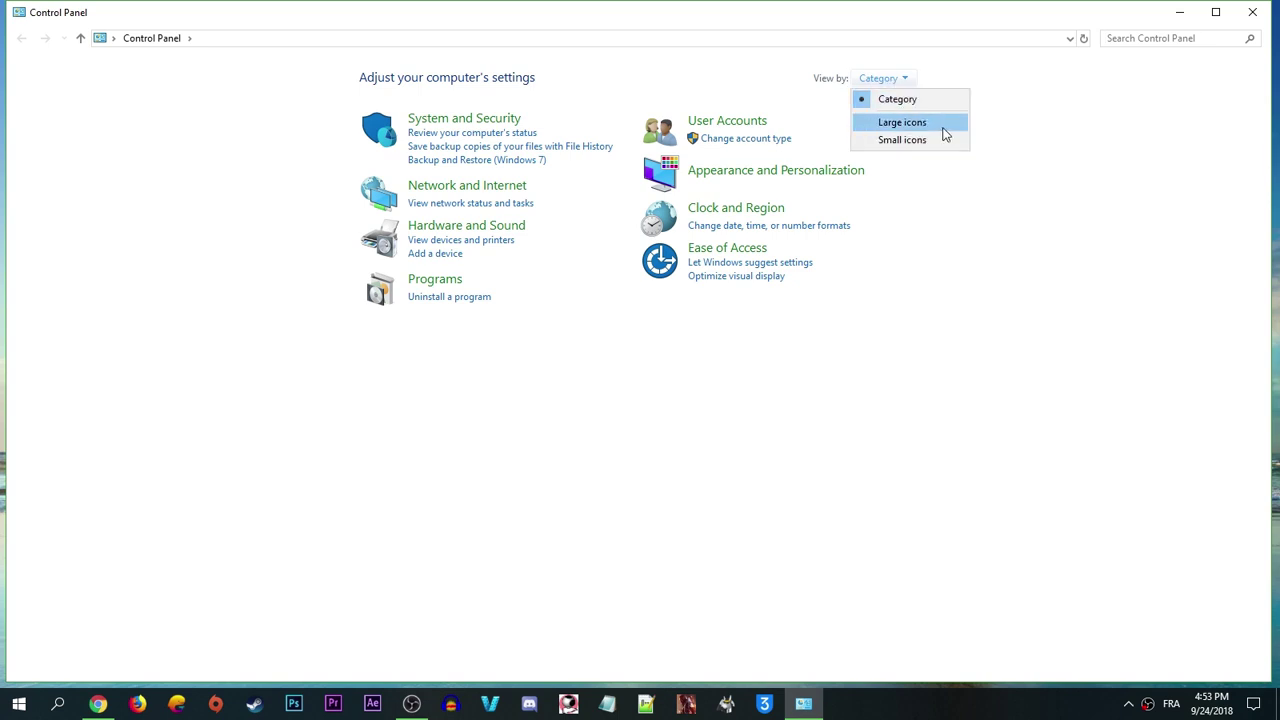
{"action": "left_click", "coordinate": [920, 206]}
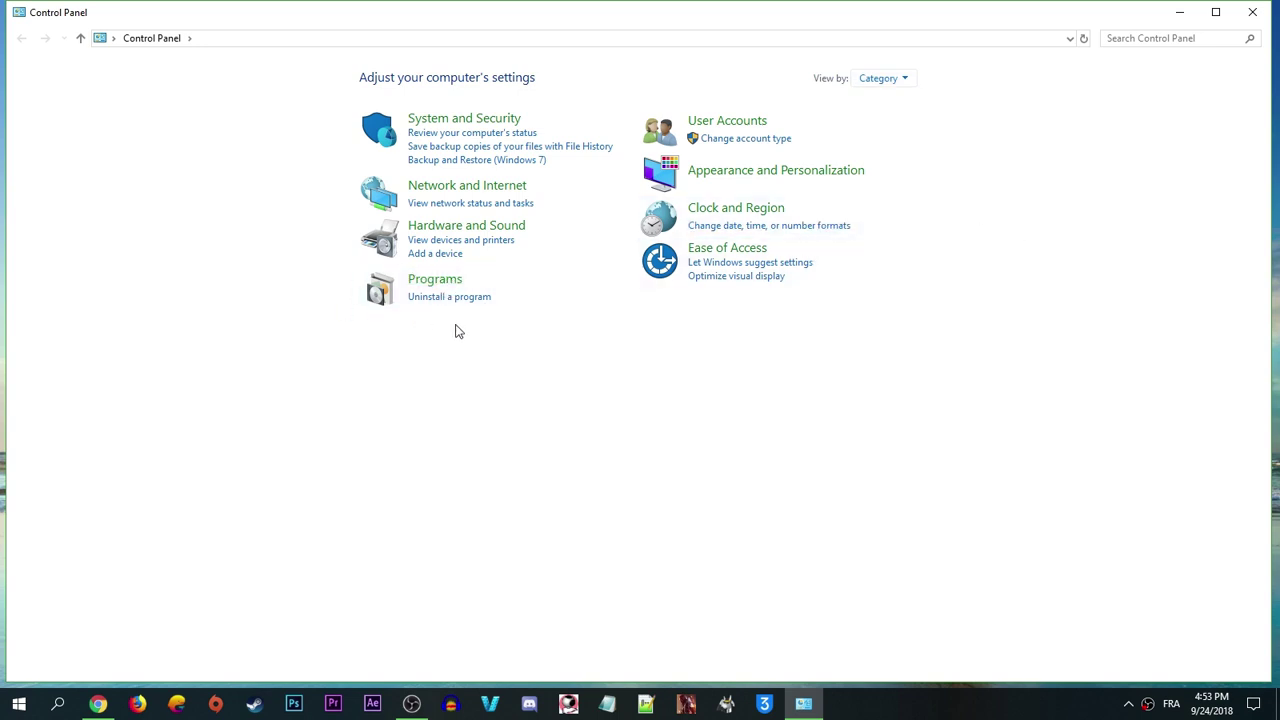
{"action": "left_click", "coordinate": [447, 298]}
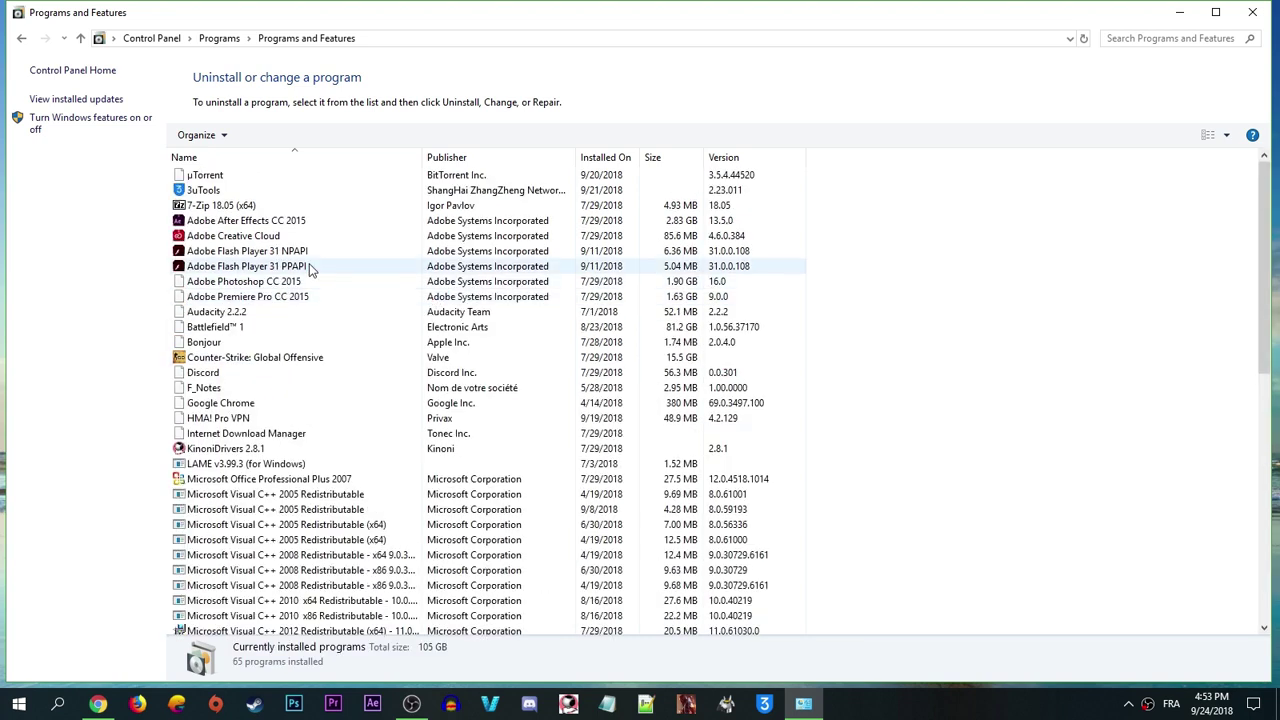
Select NVIDIA GeForce Experience 3.15.0.164 in Programs and Features and choose Uninstall/Change.
{"action": "left_click", "coordinate": [310, 266]}
{"action": "key", "text": "n"}
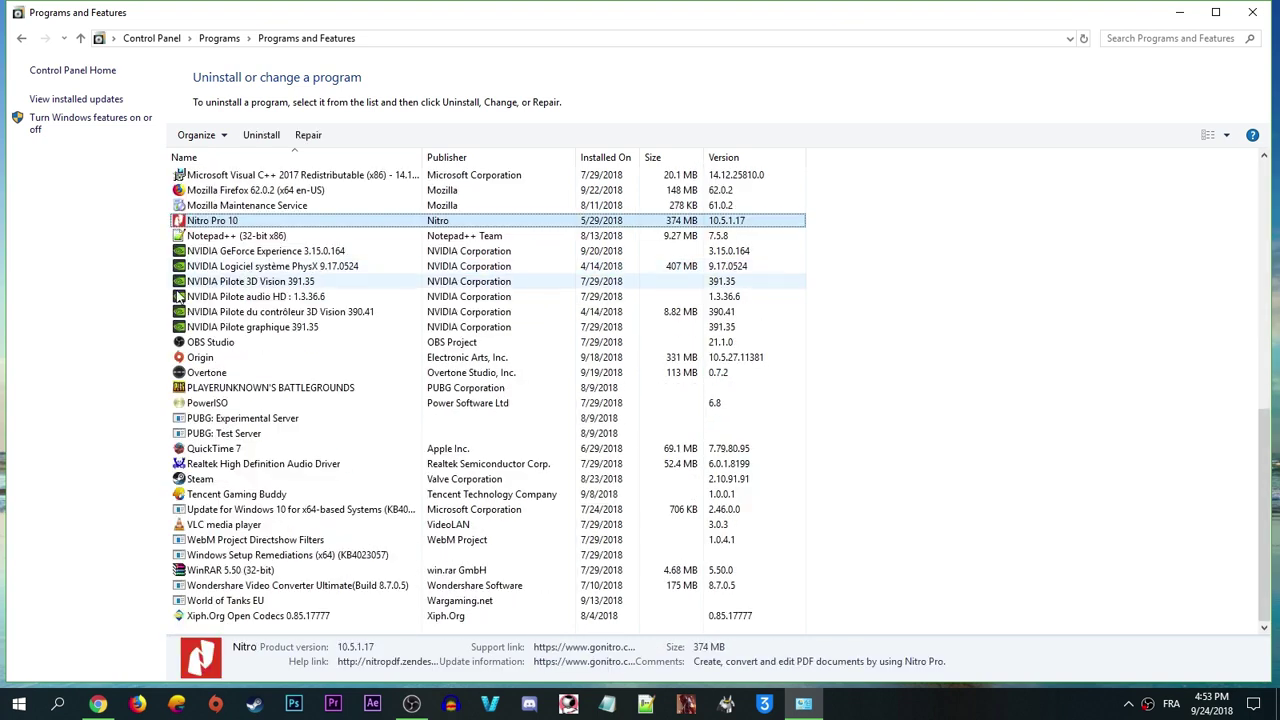
{"action": "left_click", "coordinate": [213, 255]}
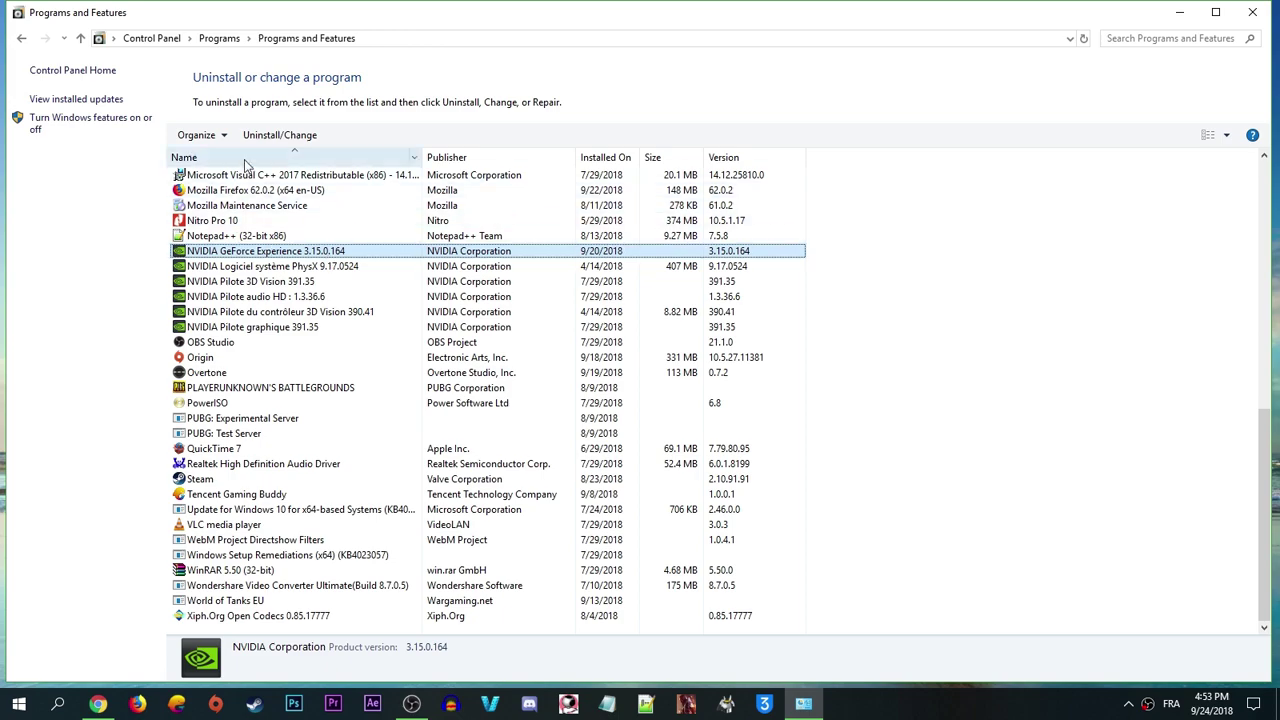
{"action": "left_click", "coordinate": [288, 138]}
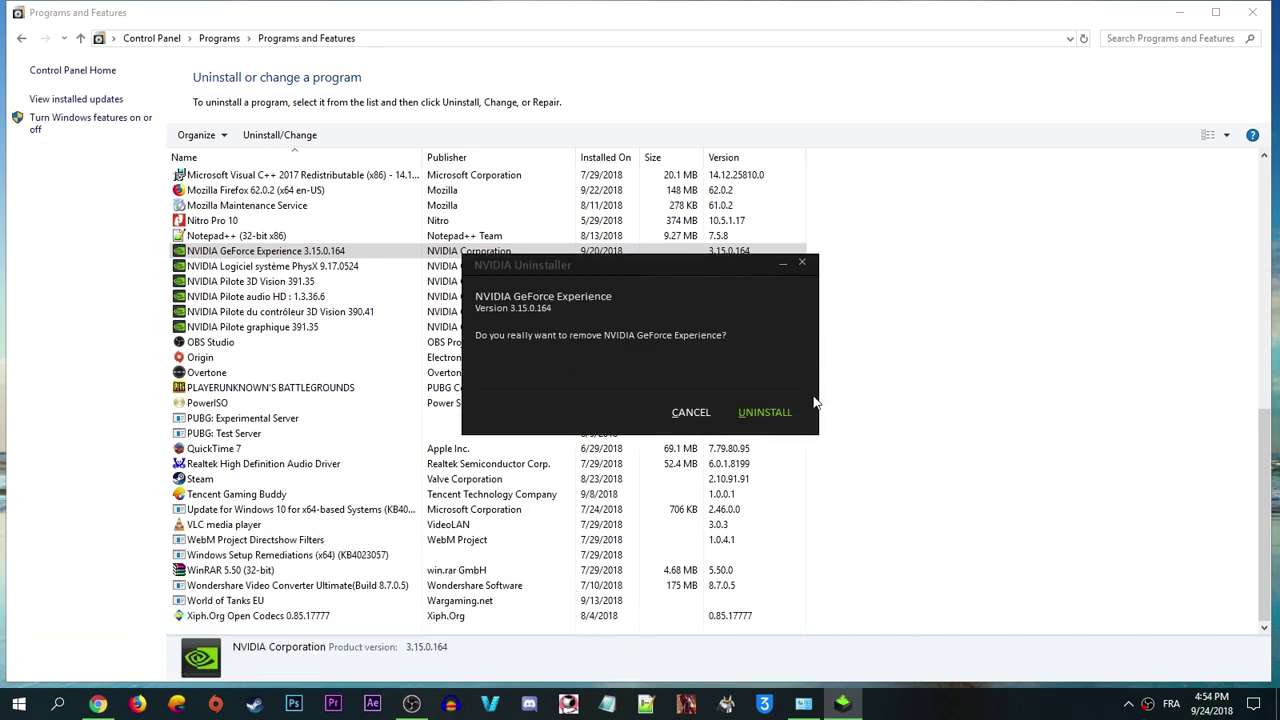
Confirm UNINSTALL for GeForce Experience, then CLOSE the uninstaller after success.
{"action": "left_click", "coordinate": [765, 411]}
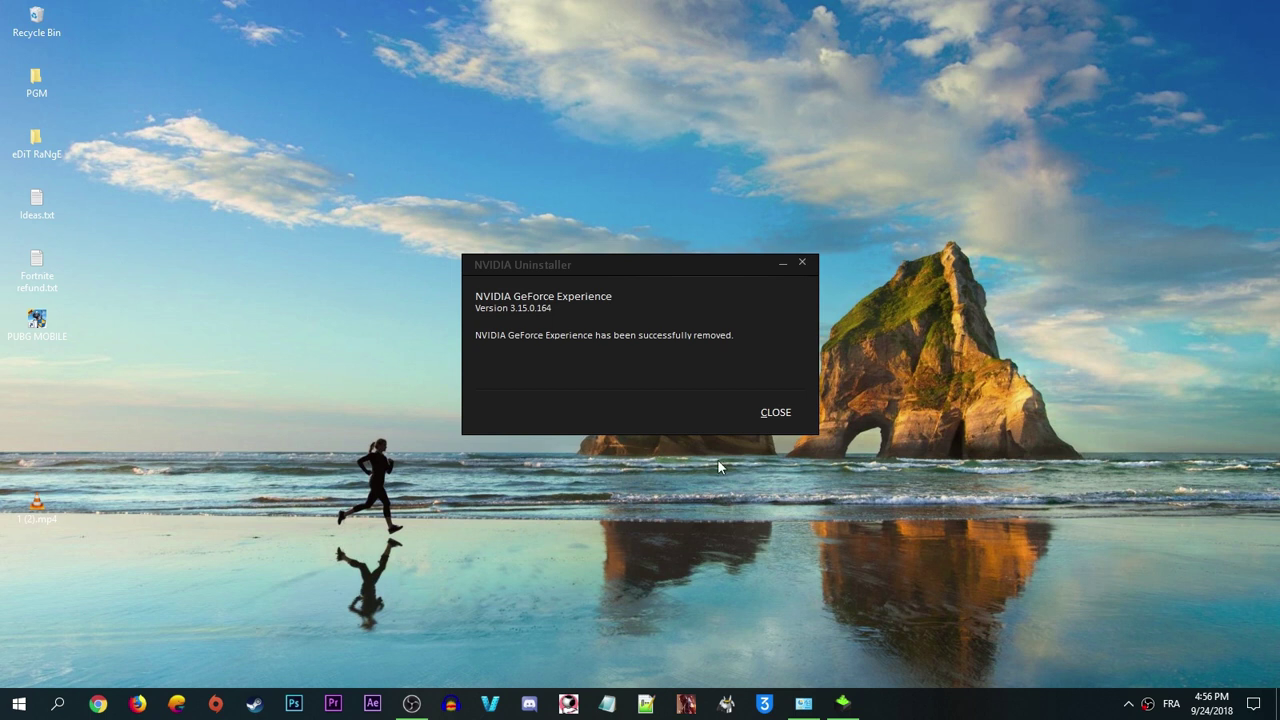
{"action": "left_click", "coordinate": [776, 412]}
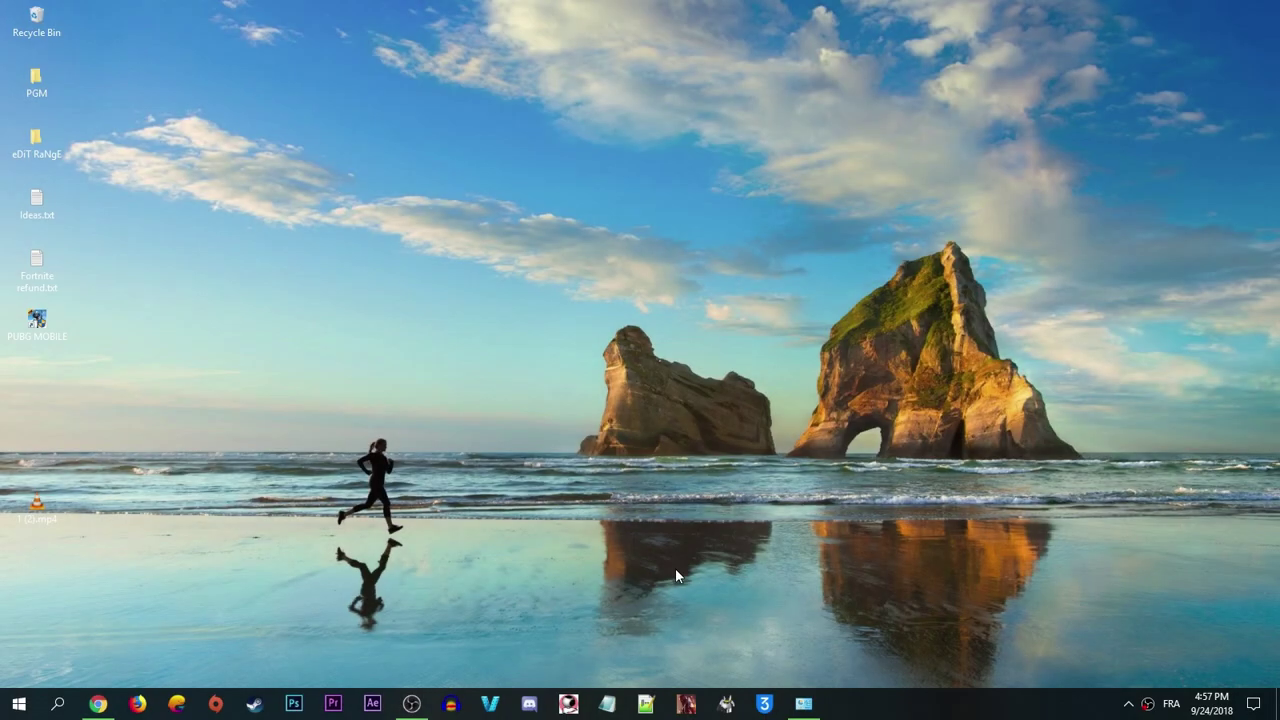
Download GeForce_Experience_v3.15.0.164.exe from the NVIDIA site in Chrome and run it.
{"action": "left_click", "coordinate": [97, 704]}
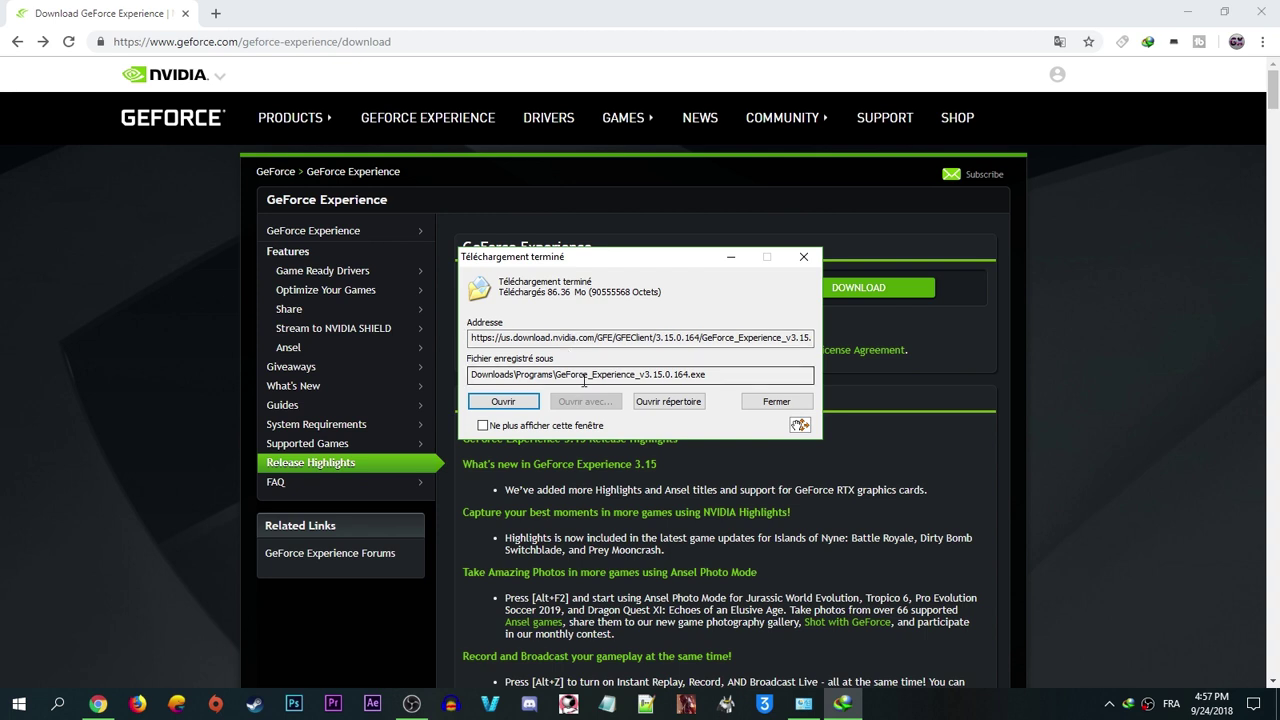
{"action": "left_click", "coordinate": [537, 401]}
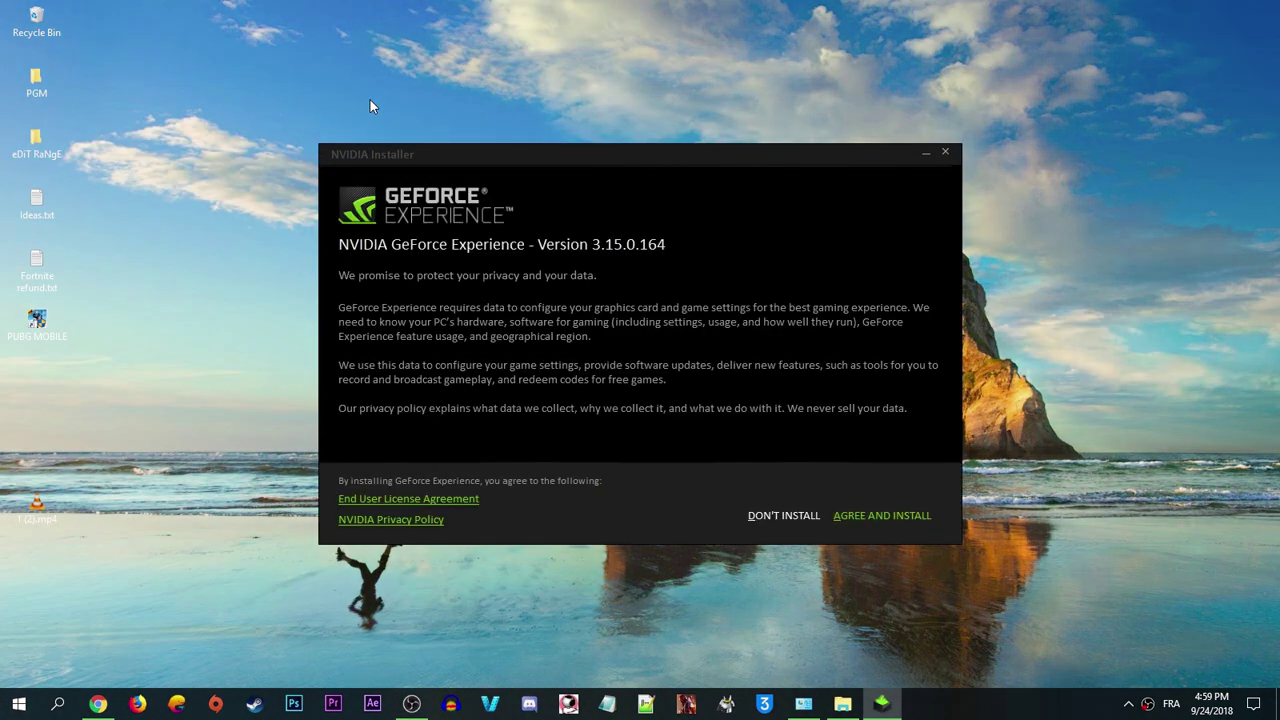
Agree to the terms and install GeForce Experience.
{"action": "left_click", "coordinate": [880, 515]}
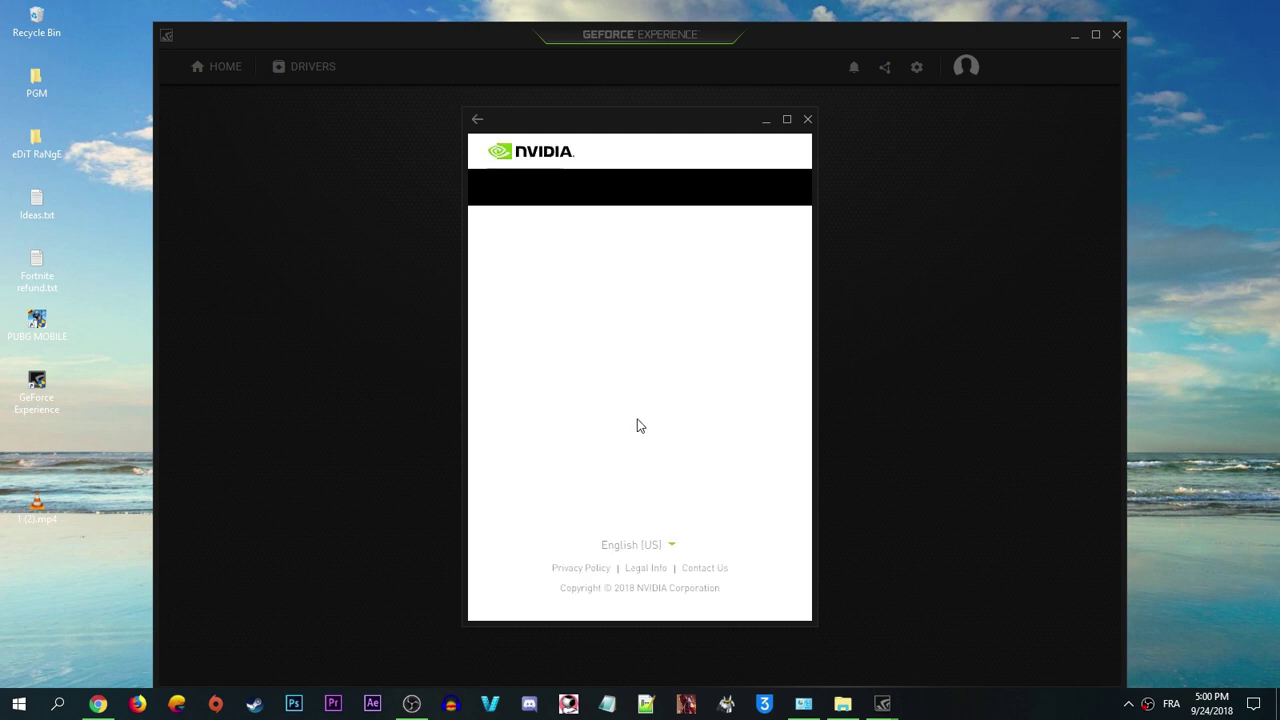
Maximize the login window and log in with Facebook using the account e-mail and password.
{"action": "left_click", "coordinate": [787, 119]}
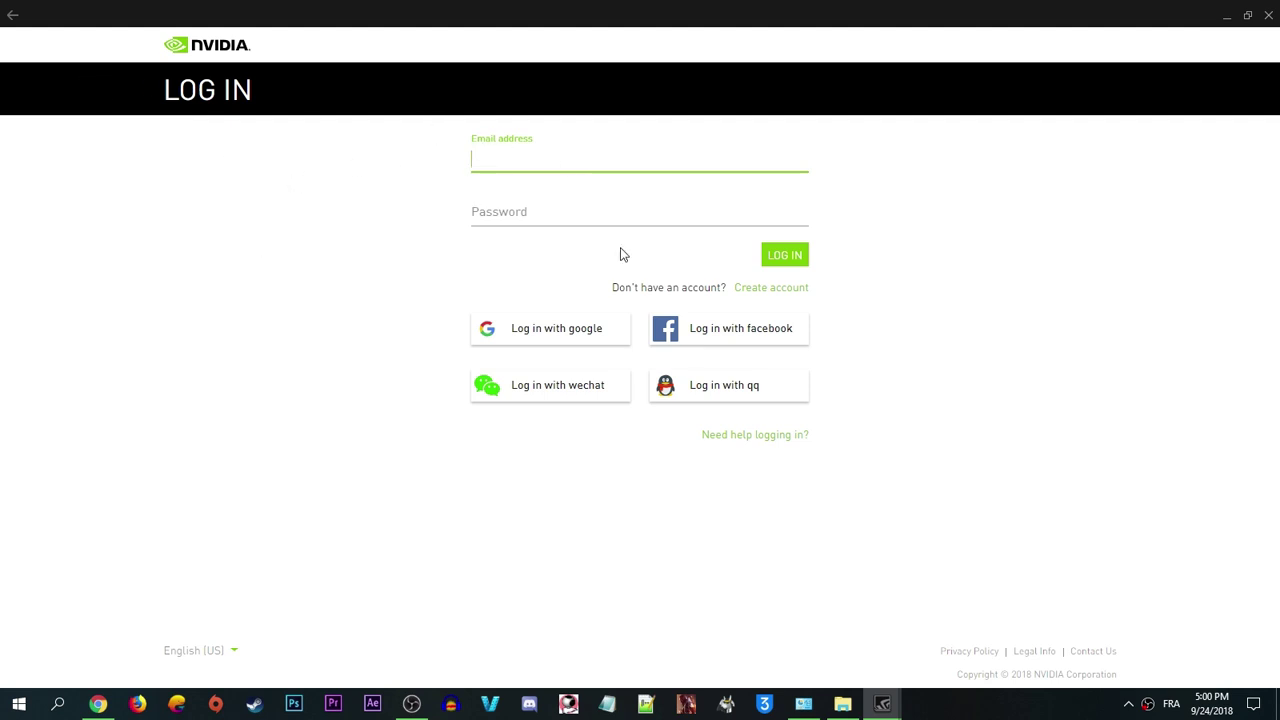
{"action": "left_click", "coordinate": [733, 337]}
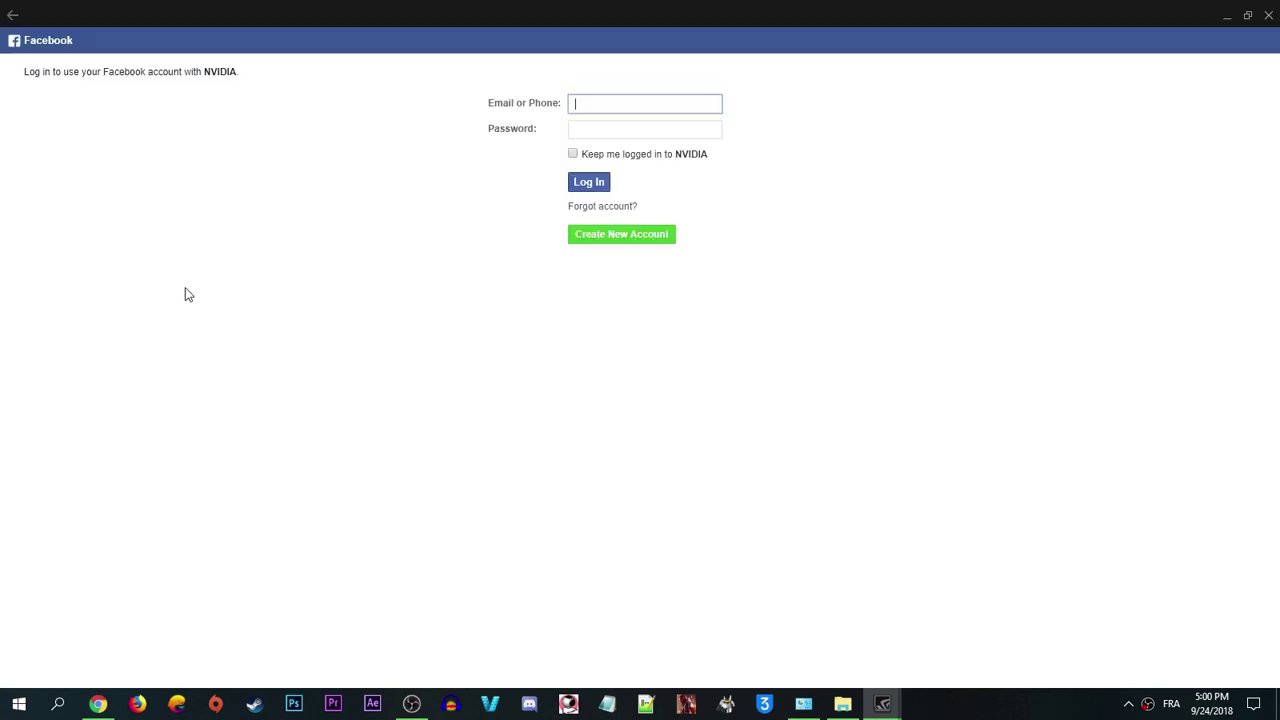
{"action": "key", "text": "Tab"}
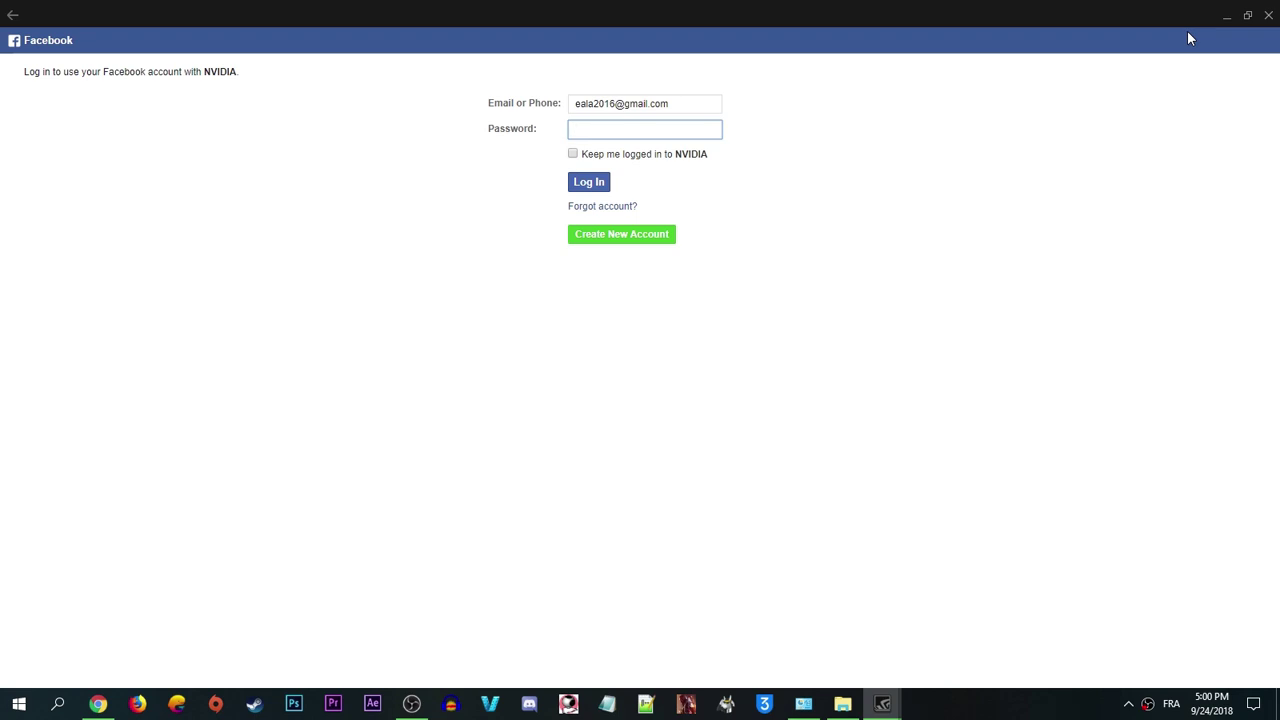
{"action": "type", "text": "••••••••"}
{"action": "key", "text": "Return"}
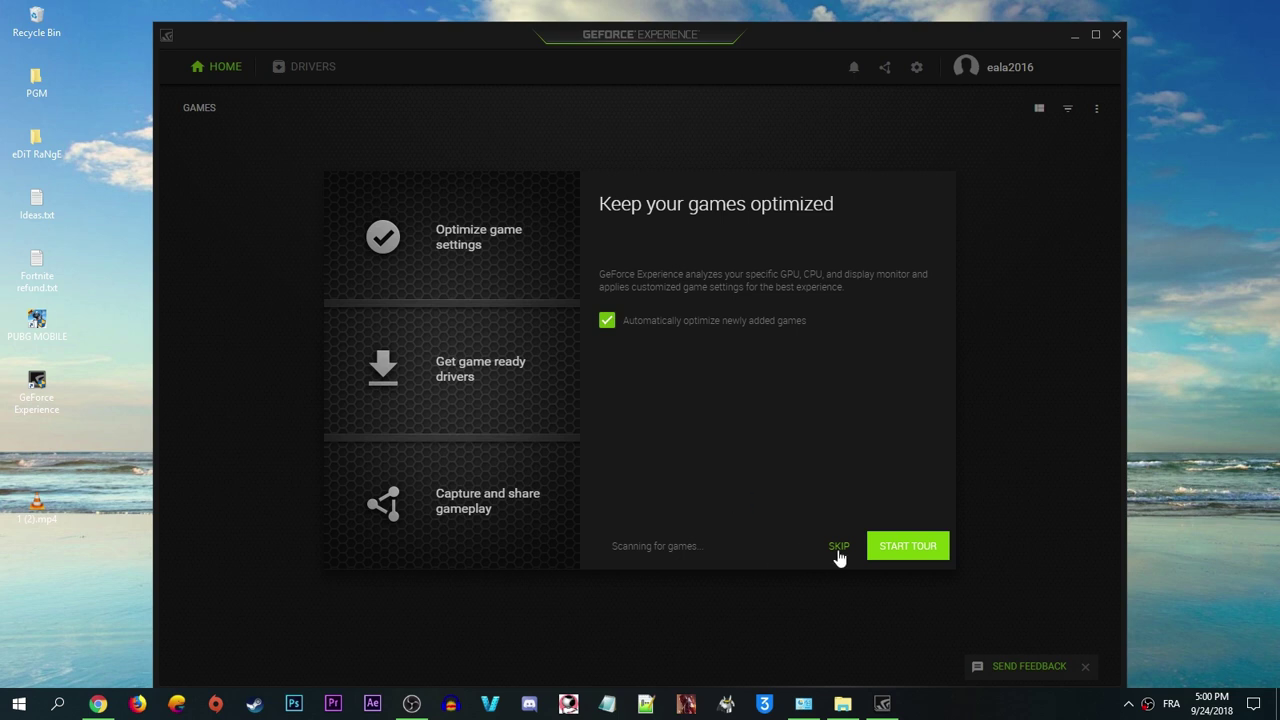
Skip the 'Keep your games optimized' panel to reveal Battlefield 1, CS:GO and PUBG tiles.
{"action": "left_click", "coordinate": [839, 547]}
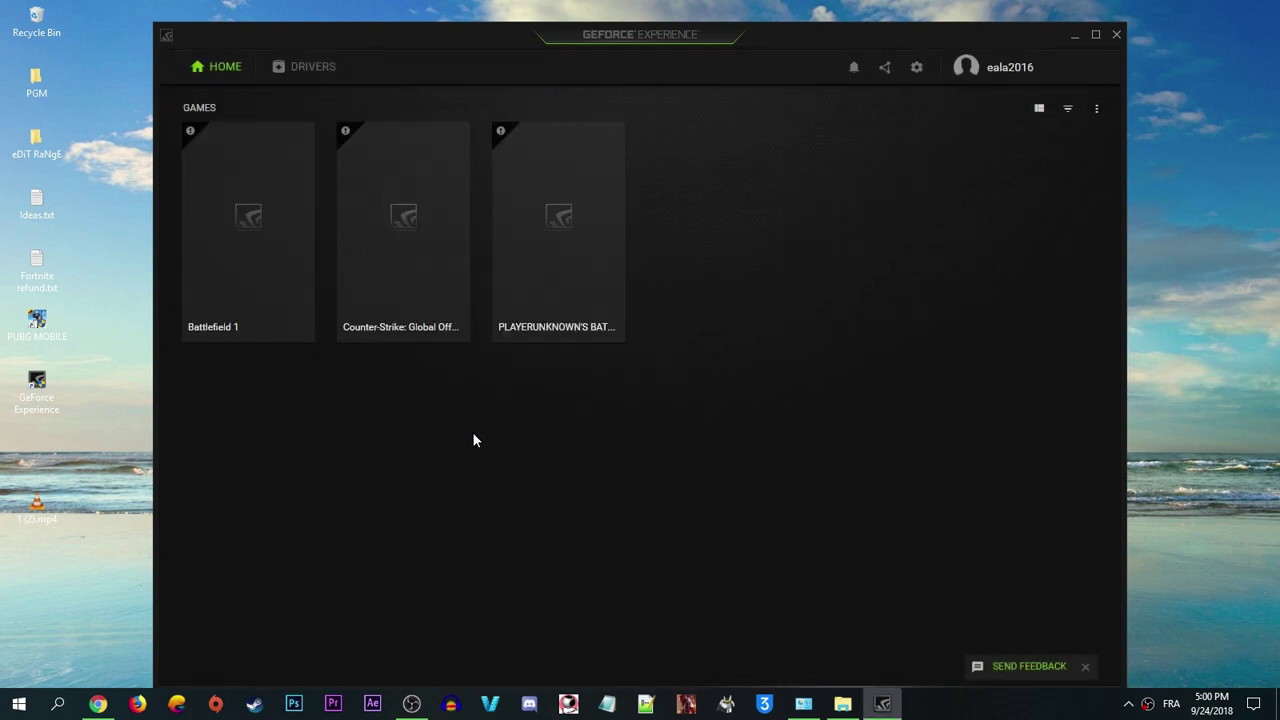